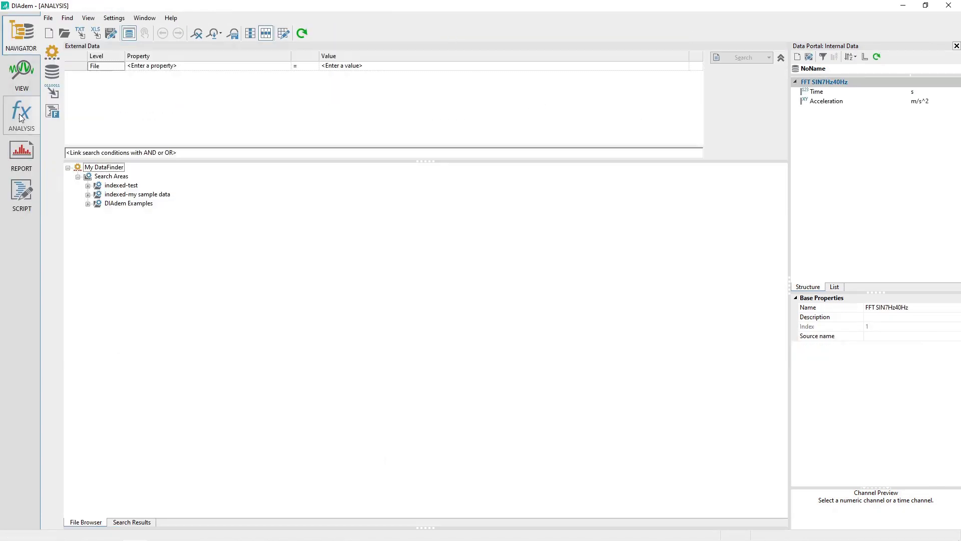
Start an FFT of one time signal with [1]/Time as time channel and [1]/Acceleration as signal
left_click(202, 18)
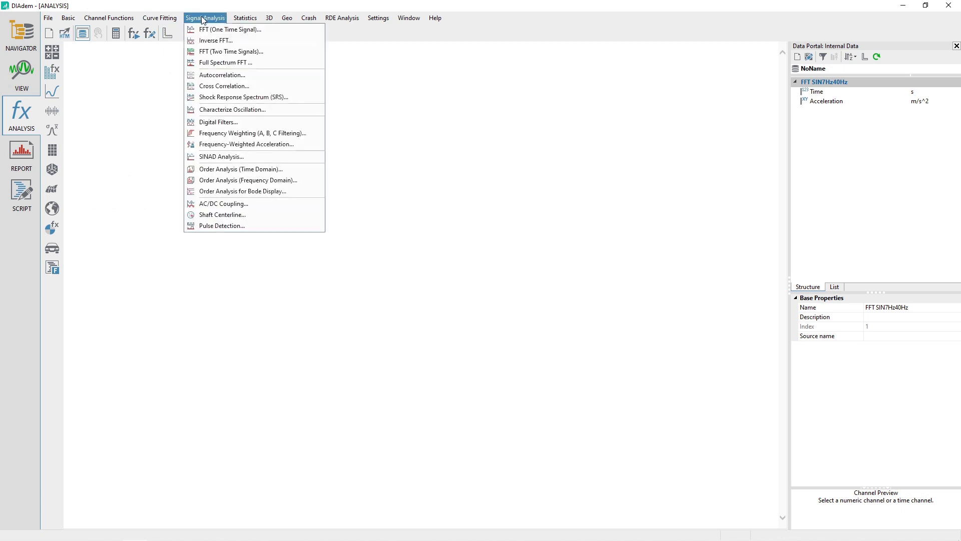
left_click(282, 30)
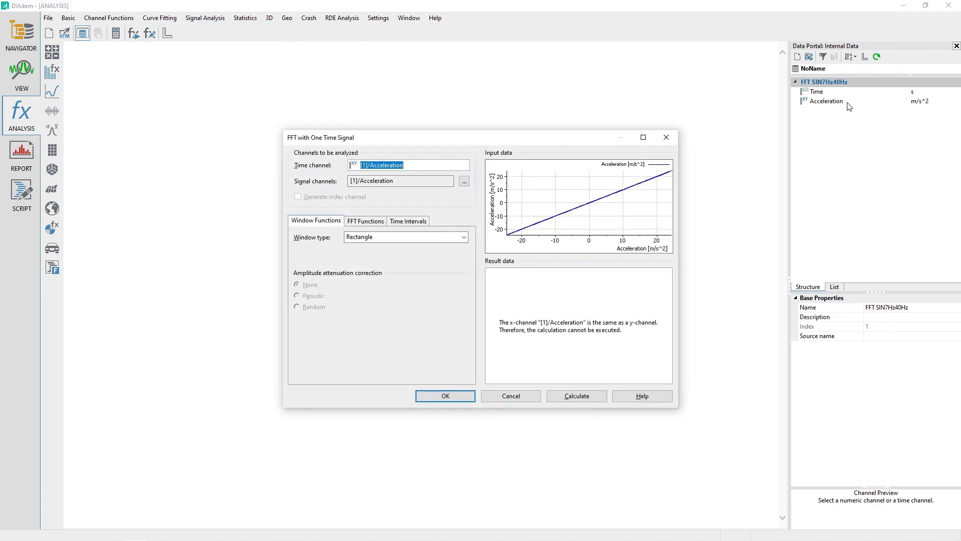
left_click(845, 102)
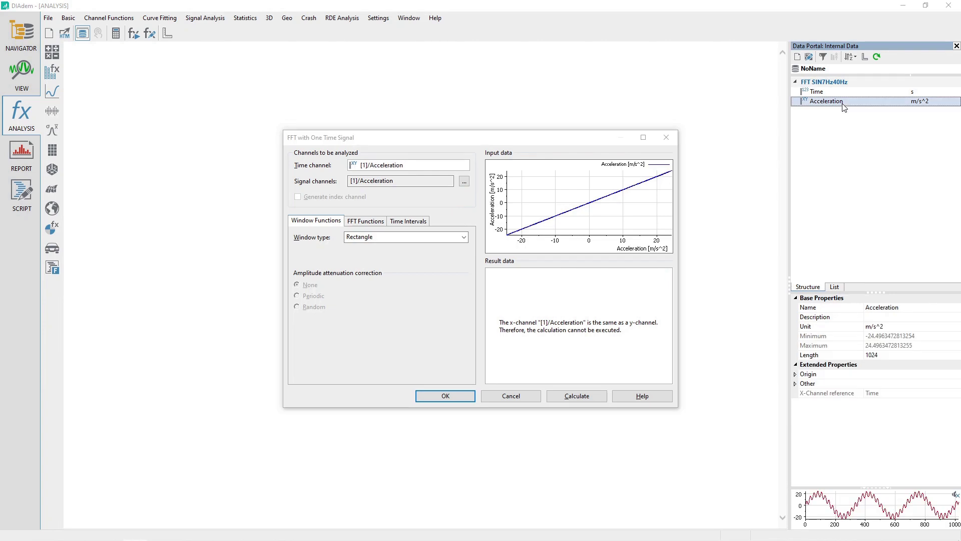
left_click(434, 181)
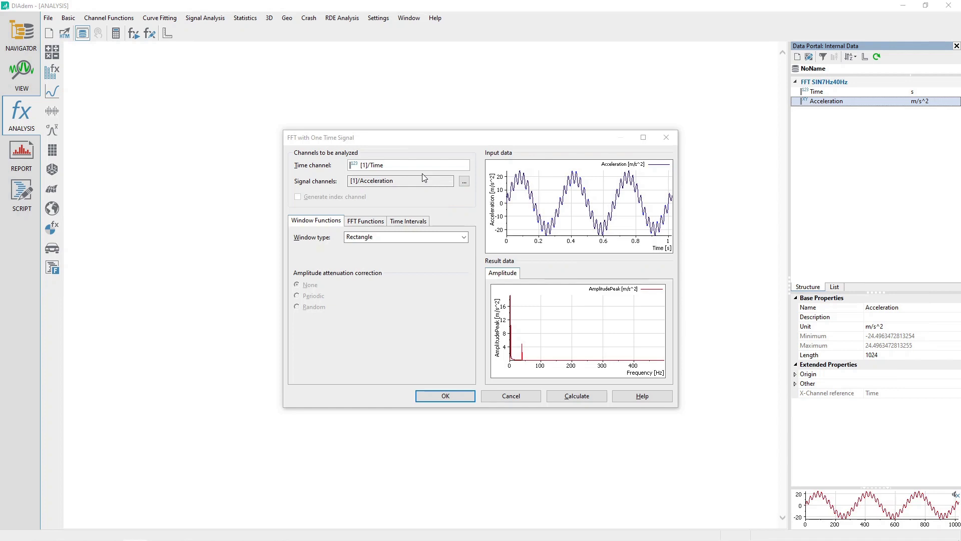
Keep the Rectangle window type and Peak amplitude as the FFT amplitude type
left_click(308, 223)
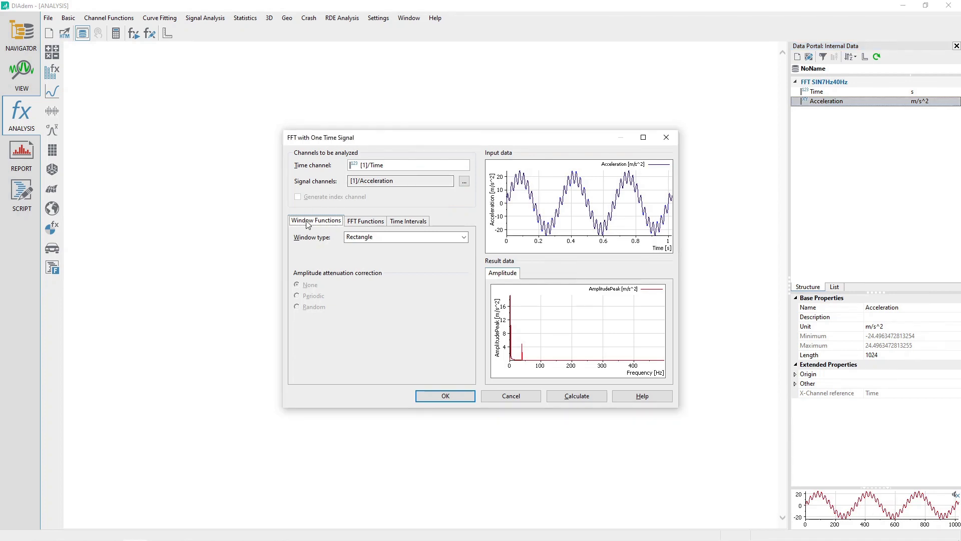
left_click(431, 239)
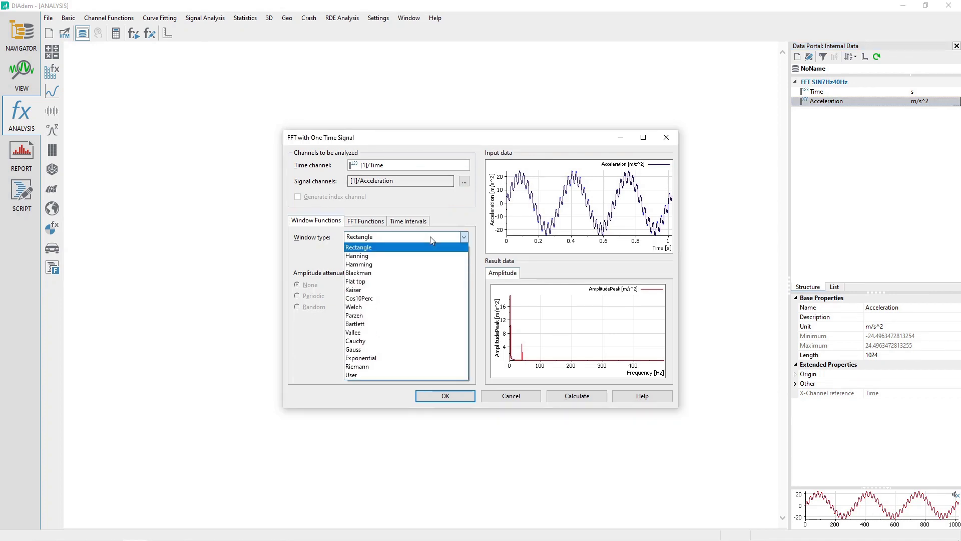
left_click(432, 239)
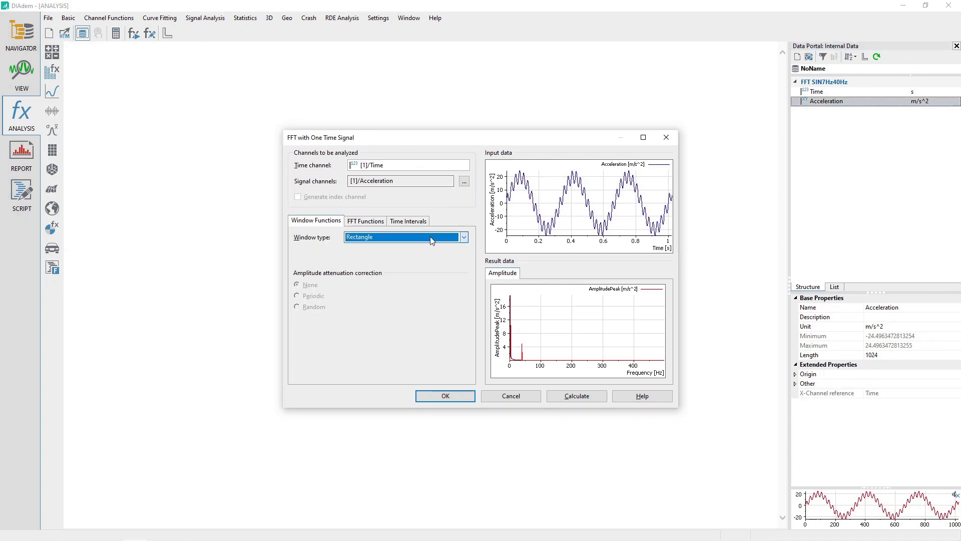
left_click(368, 224)
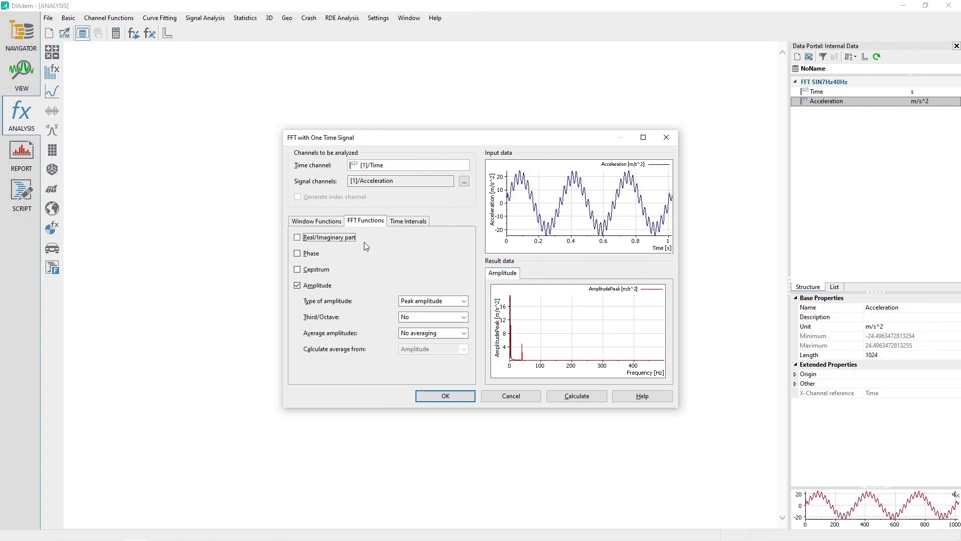
left_click(461, 302)
left_click(461, 303)
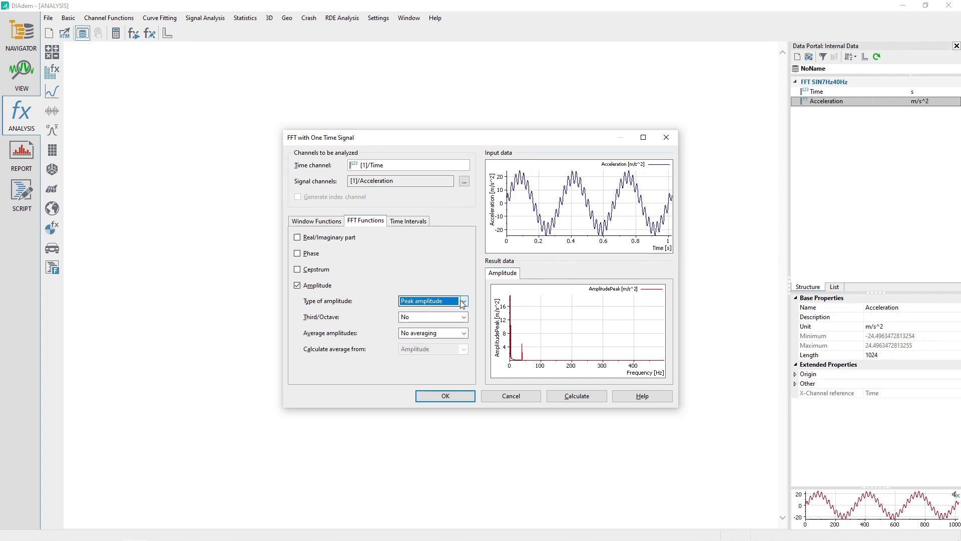
Use the entire signal as one time interval and calculate the FFT
left_click(414, 224)
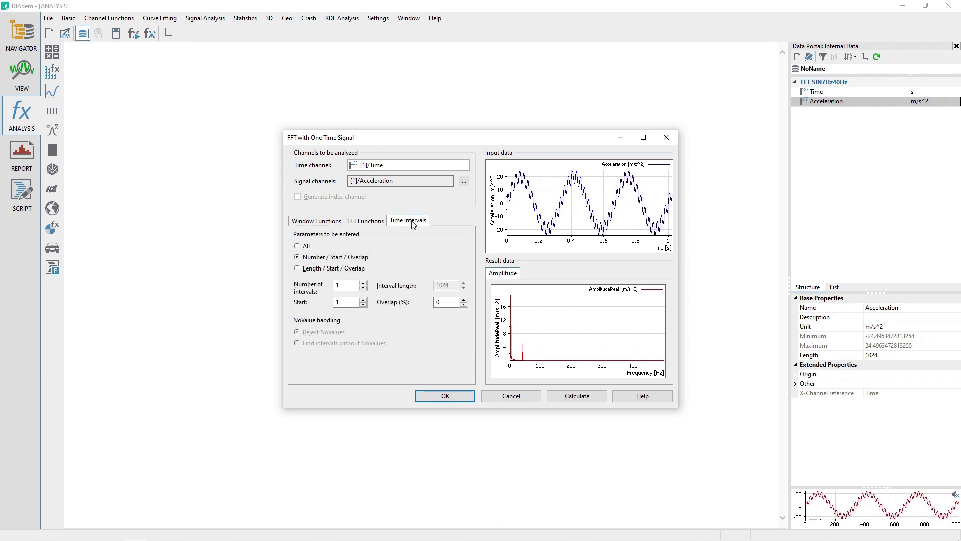
left_click(302, 248)
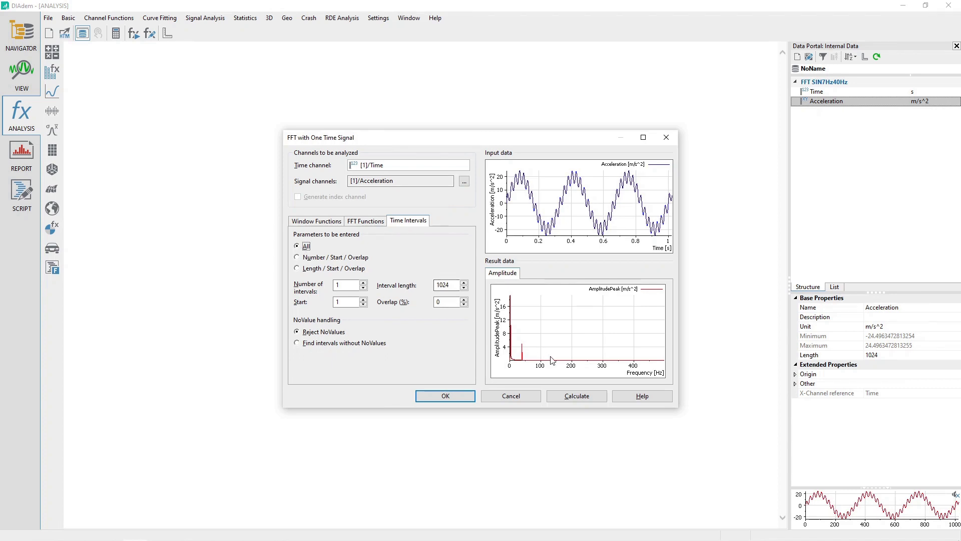
left_click(578, 395)
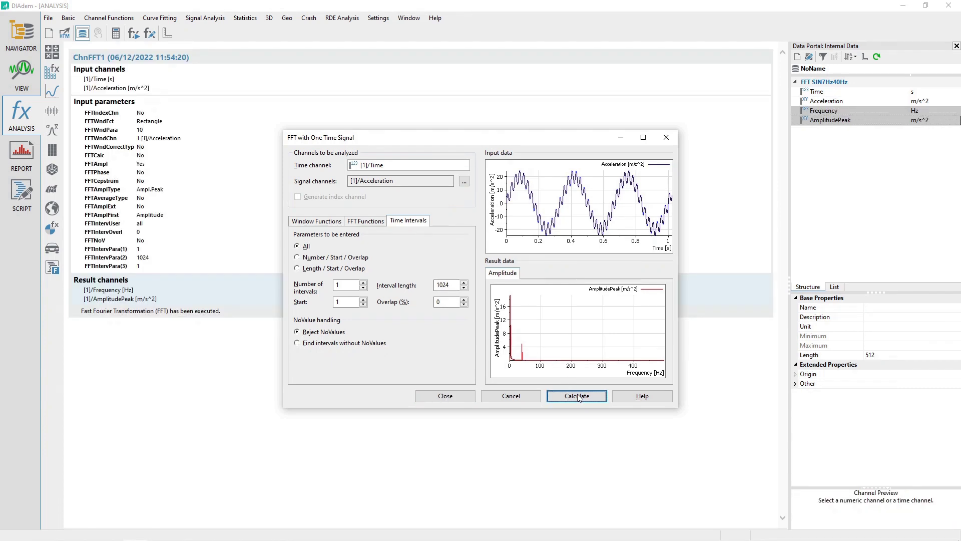
Close the FFT dialog and switch to VIEW showing the Acceleration curve
left_click(456, 395)
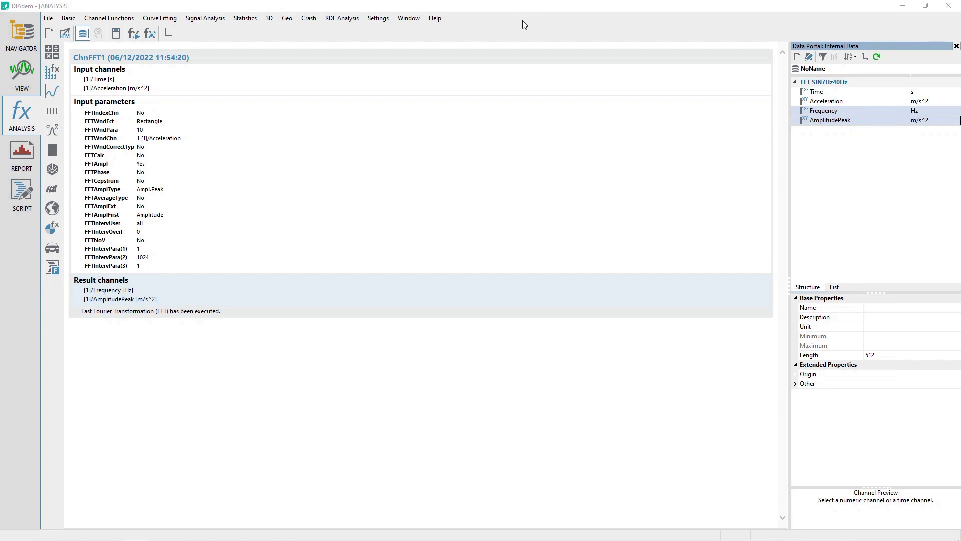
left_click(20, 80)
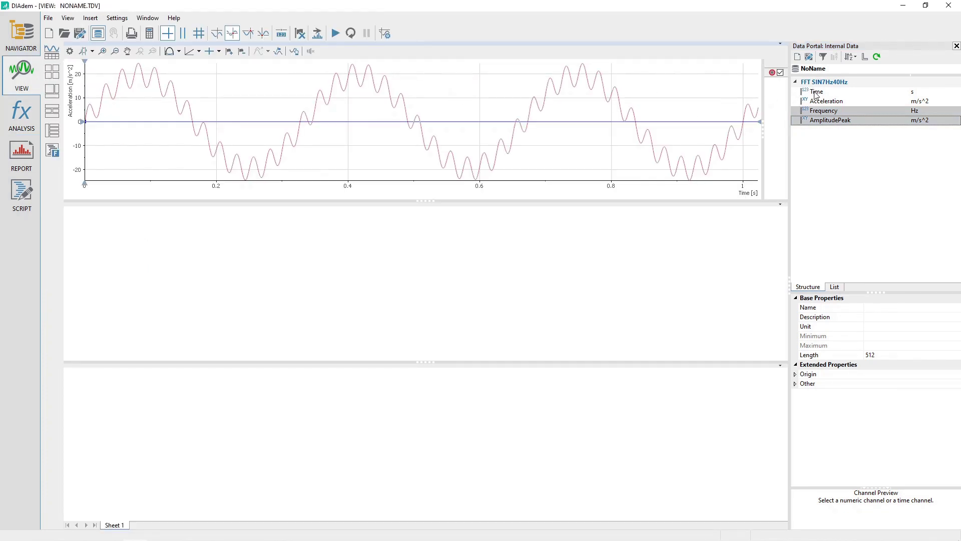
Plot AmplitudePeak versus Frequency in a new 2D axis system and select band zoom
left_click(827, 111)
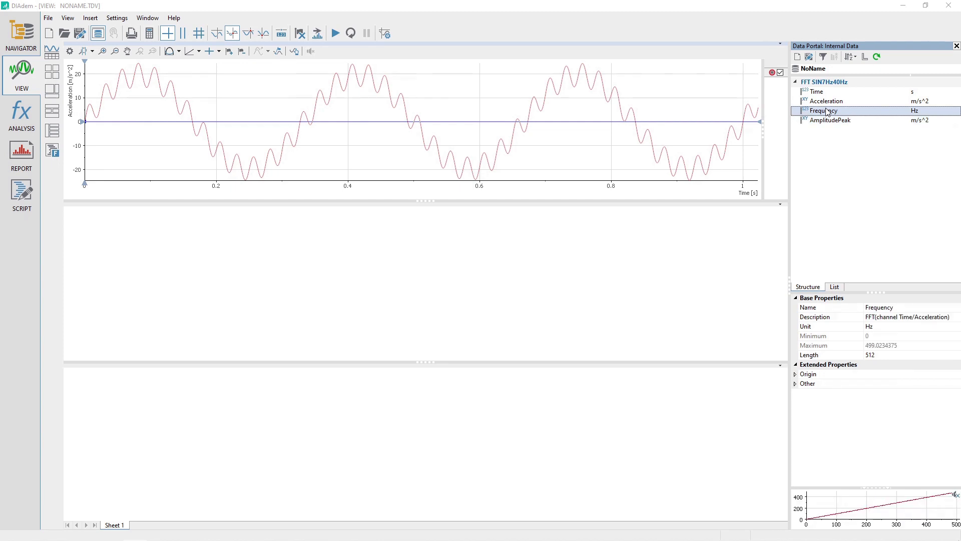
left_click(831, 123, "ctrl")
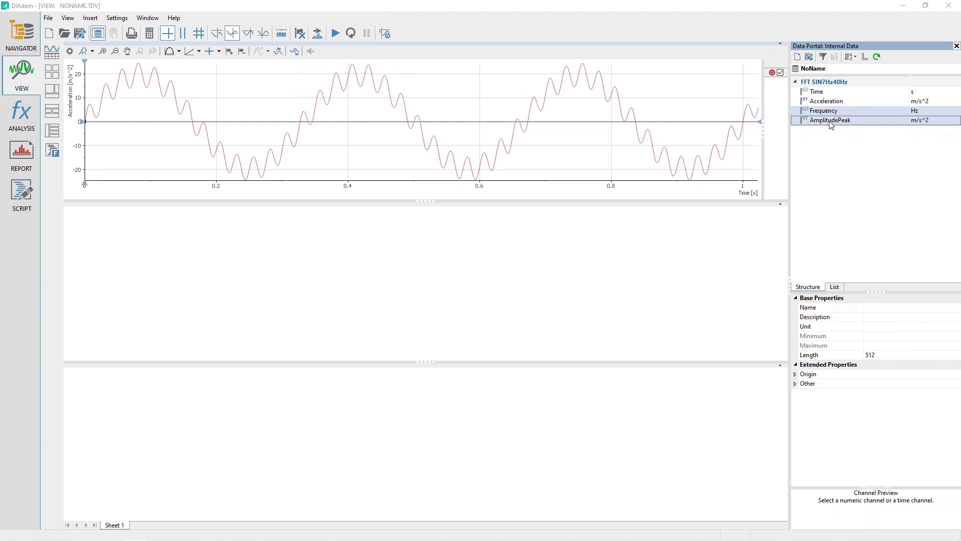
right_click(371, 287)
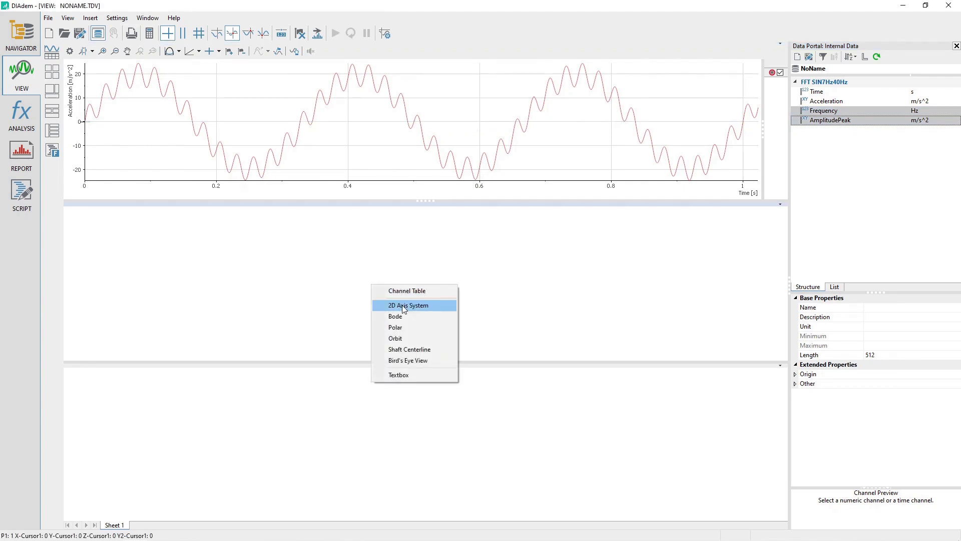
left_click(433, 304)
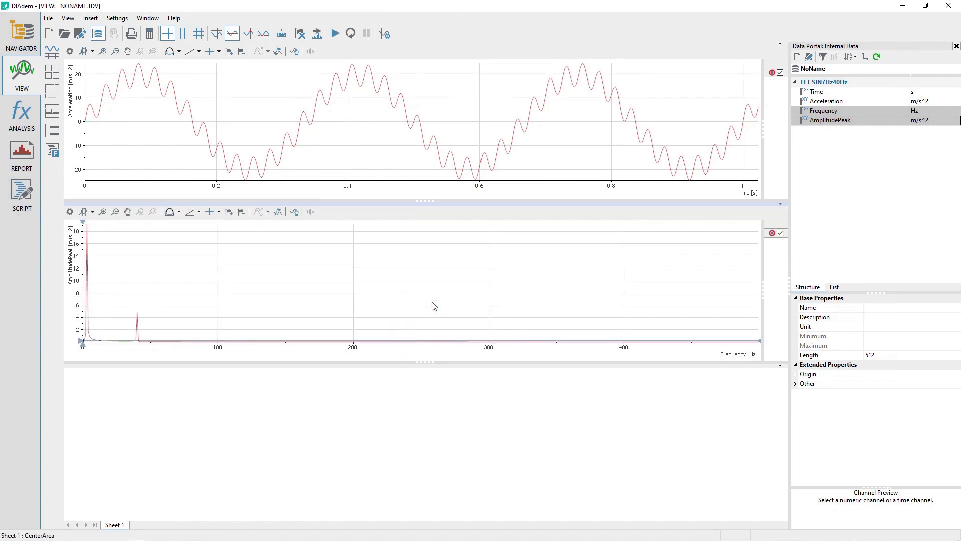
left_click(94, 213)
left_click(102, 226)
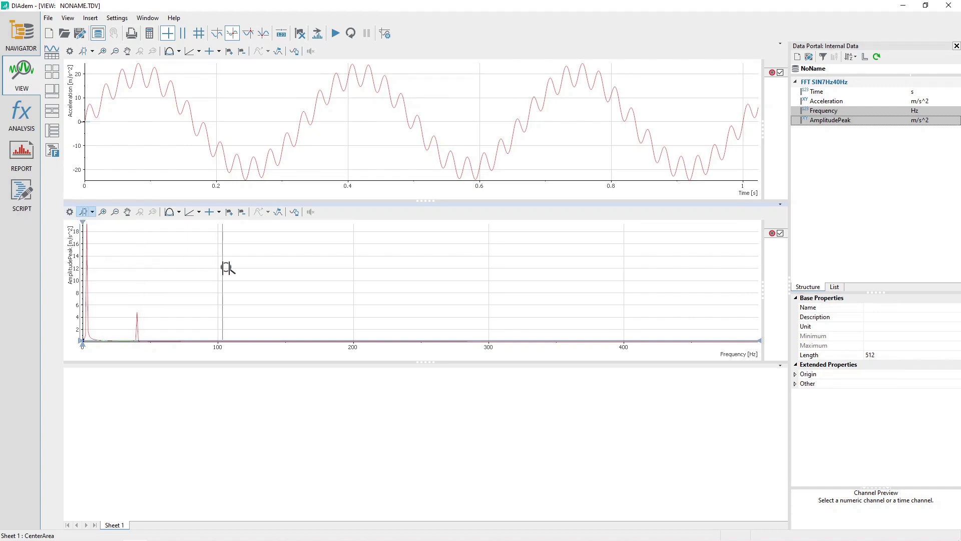
Zoom the spectrum to 0–100 Hz and check the 2.93 Hz and 40.04 Hz peaks with the curve cursor
left_click_drag(223, 269, 222, 269)
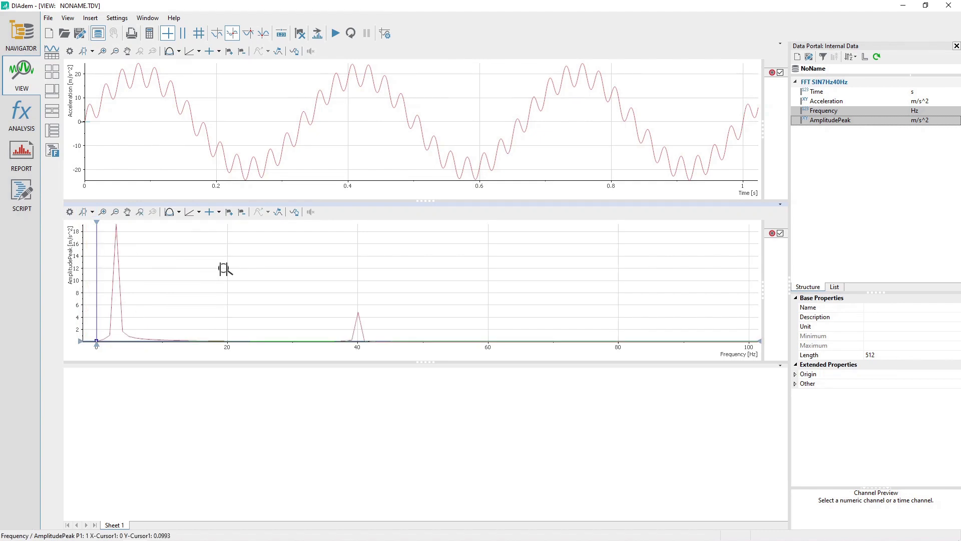
left_click(231, 36)
left_click(116, 274)
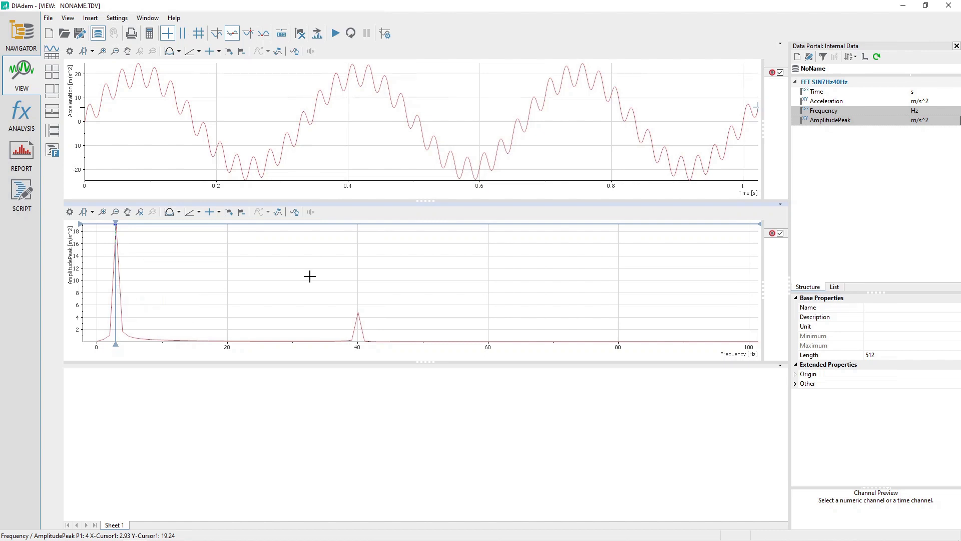
left_click_drag(382, 299, 357, 303)
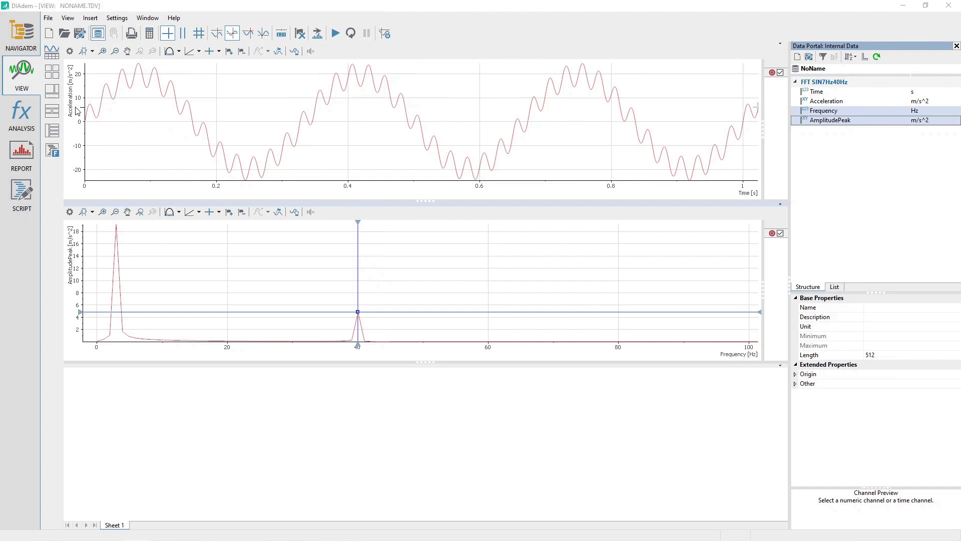
left_click(14, 121)
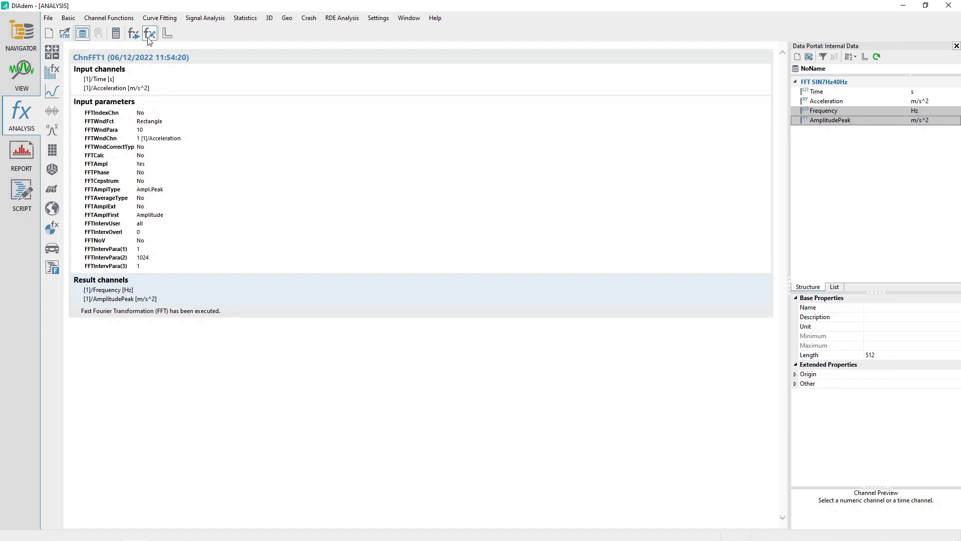
Set up Characterize Oscillation on Acceleration, browsing the entire frequency domain
left_click(210, 19)
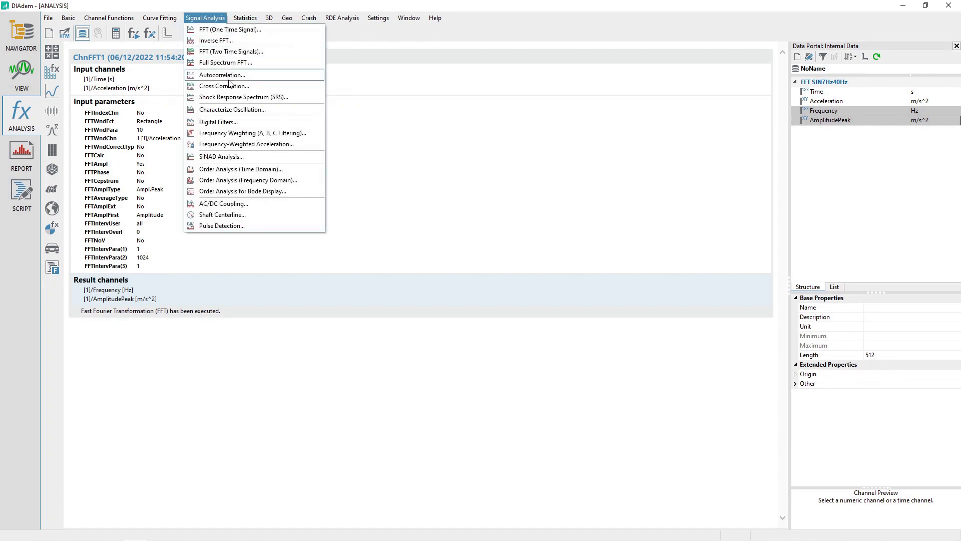
left_click(236, 109)
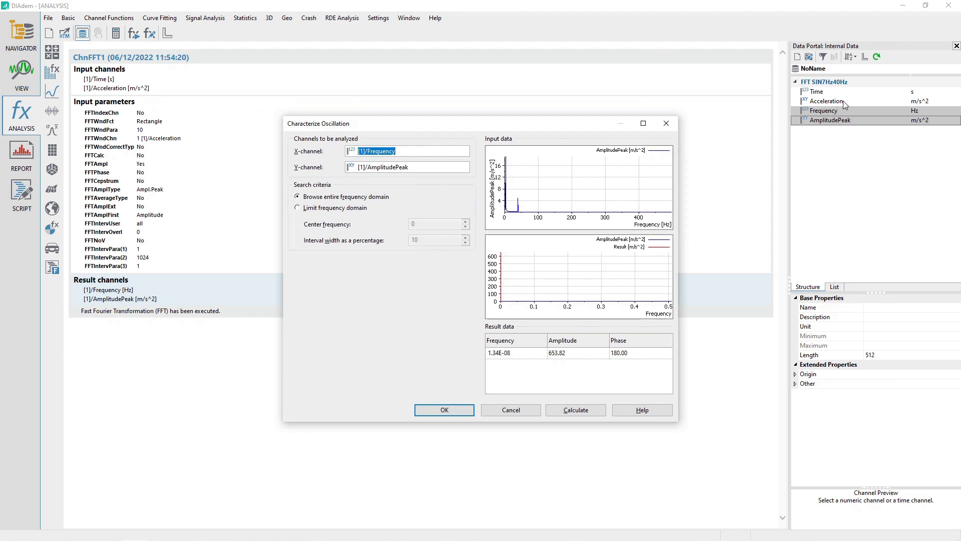
left_click(845, 102)
left_click_drag(844, 102, 444, 169)
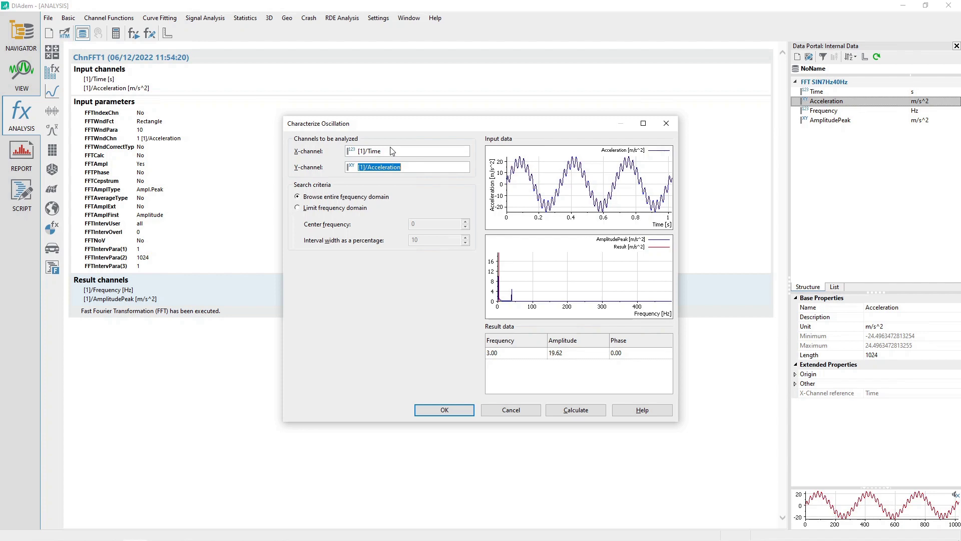
left_click(357, 198)
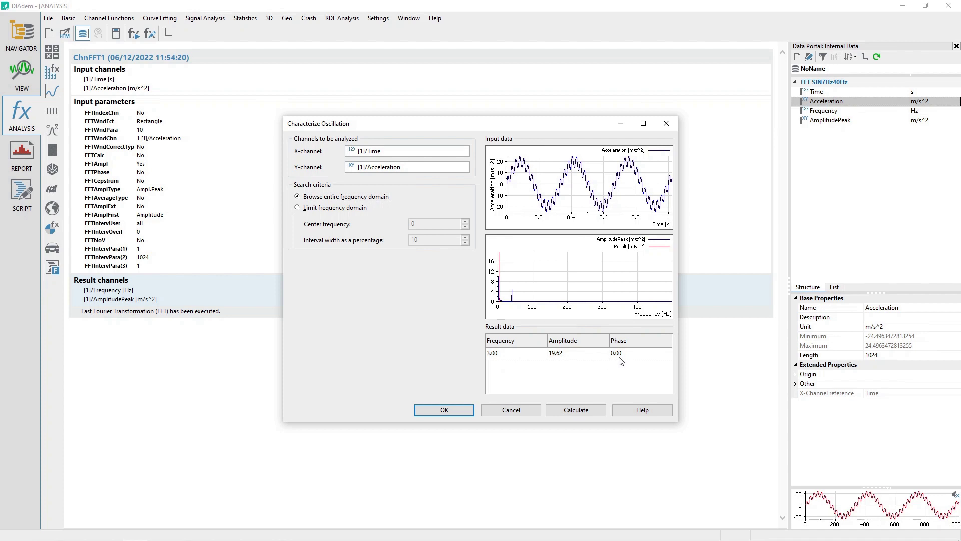
Calculate the single tone (3.00 Hz, amplitude 19.62, phase 0.00), review it, and close
left_click(575, 410)
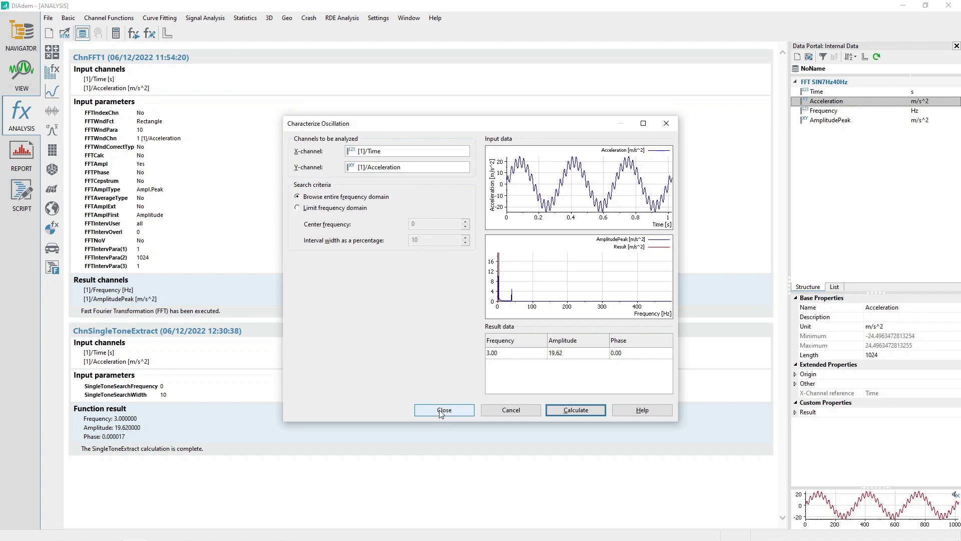
left_click(795, 412)
left_click(802, 422)
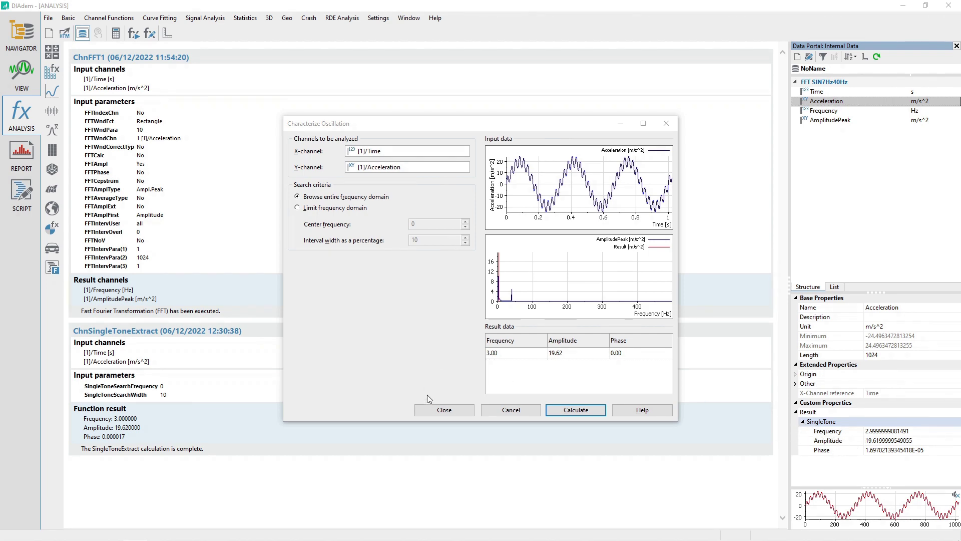
left_click(441, 410)
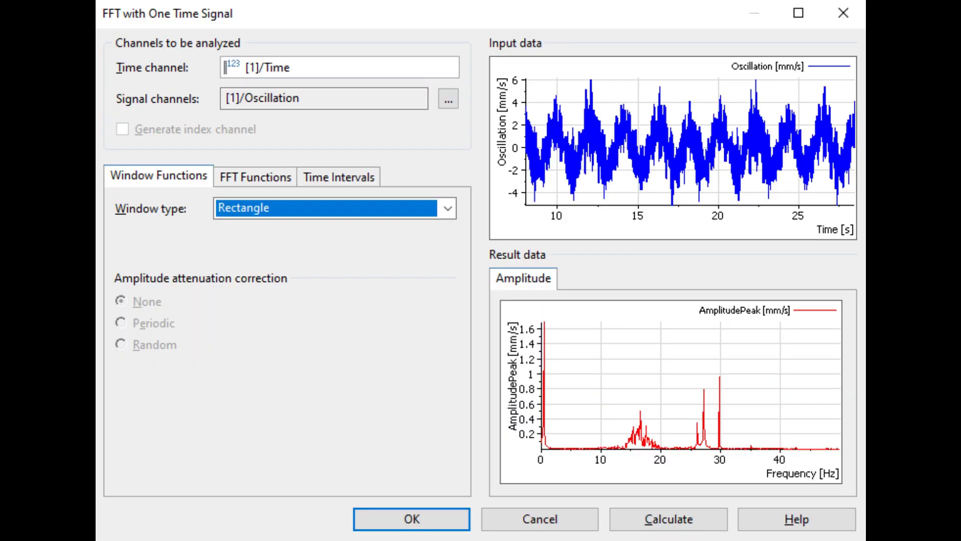